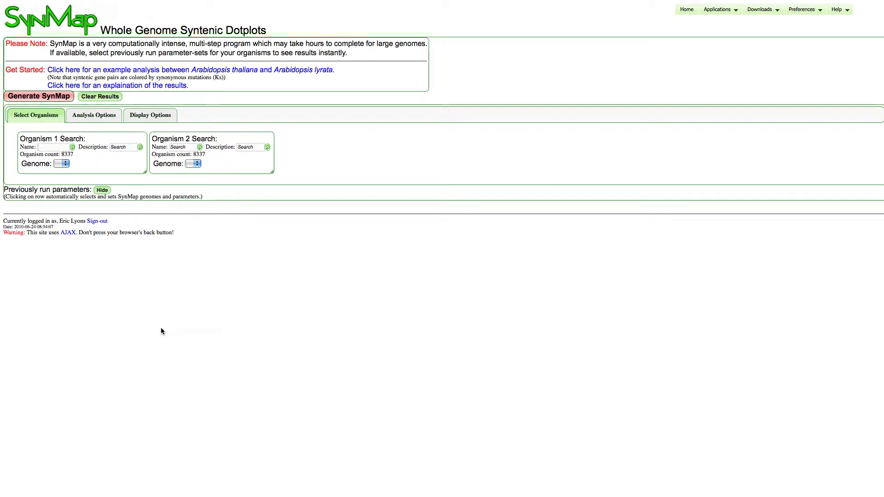
Search 'thuring' and choose konkukian strain 97-27 and pondicheriensis BGSC 4BA1 as the two organisms.
{"action": "type", "text": "thu"}
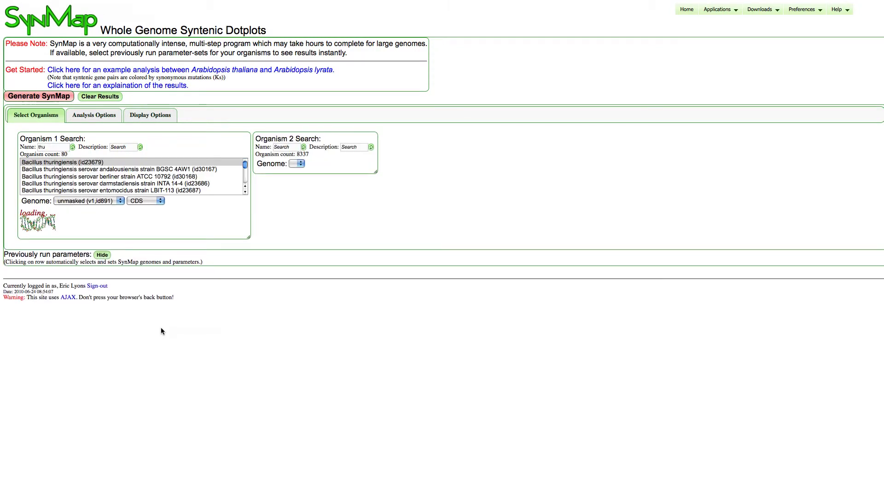
{"action": "type", "text": "r"}
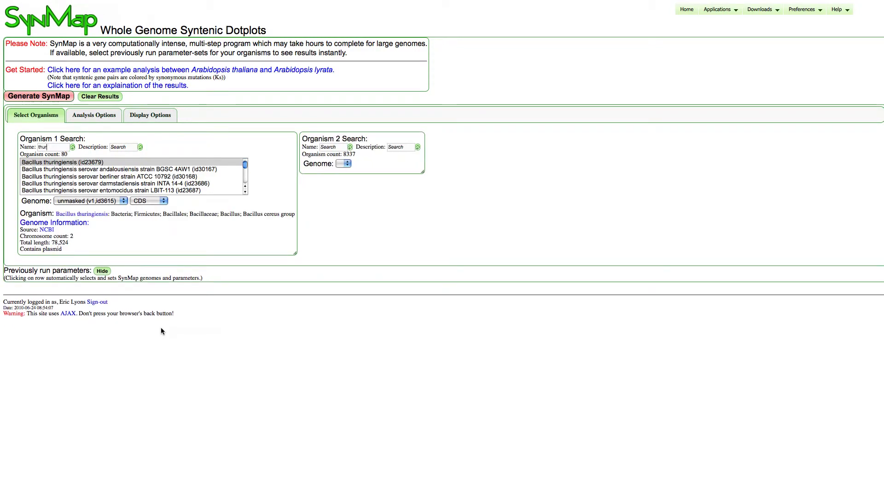
{"action": "type", "text": "ing"}
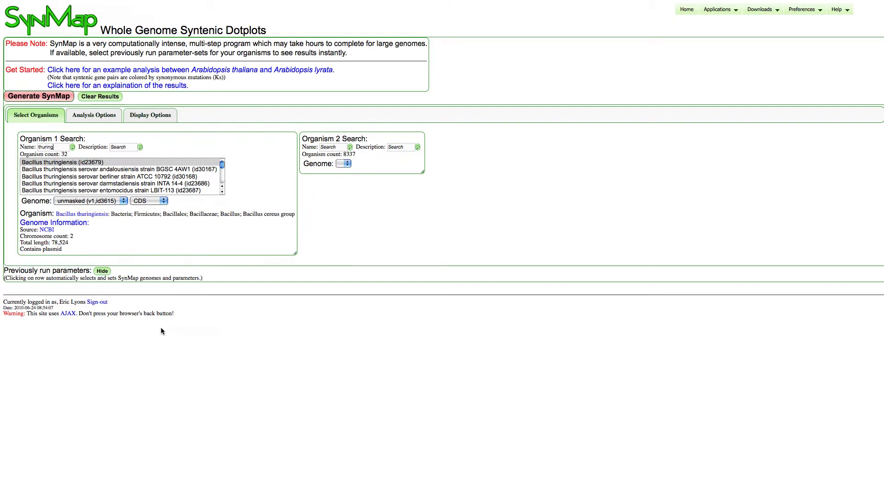
{"action": "key", "text": "super+a"}
{"action": "left_click", "coordinate": [336, 146]}
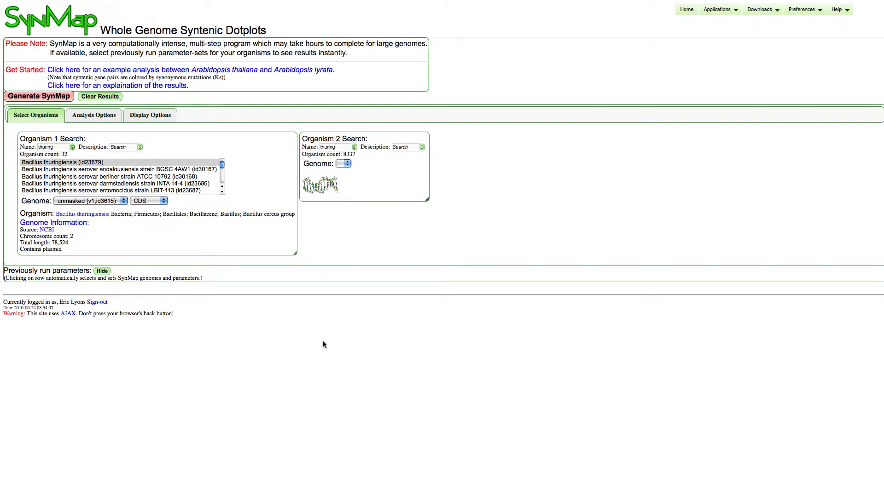
{"action": "scroll", "coordinate": [101, 183], "scroll_direction": "down", "scroll_amount": 5}
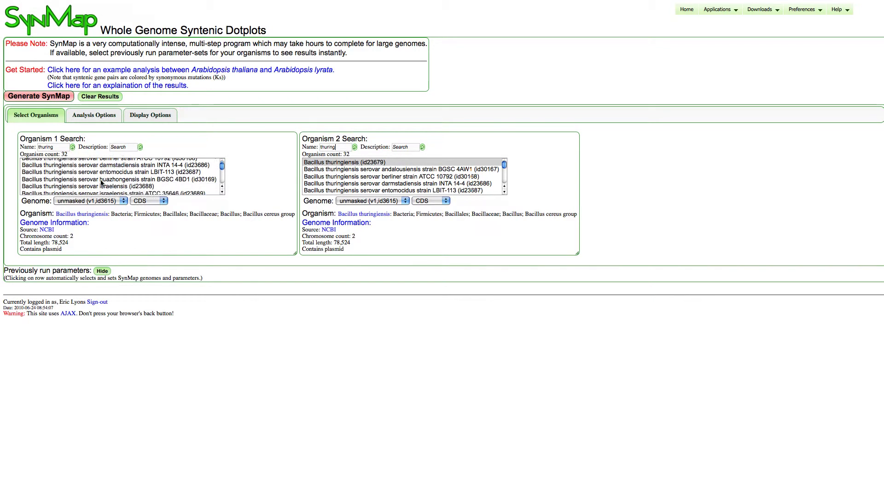
{"action": "left_click", "coordinate": [135, 191]}
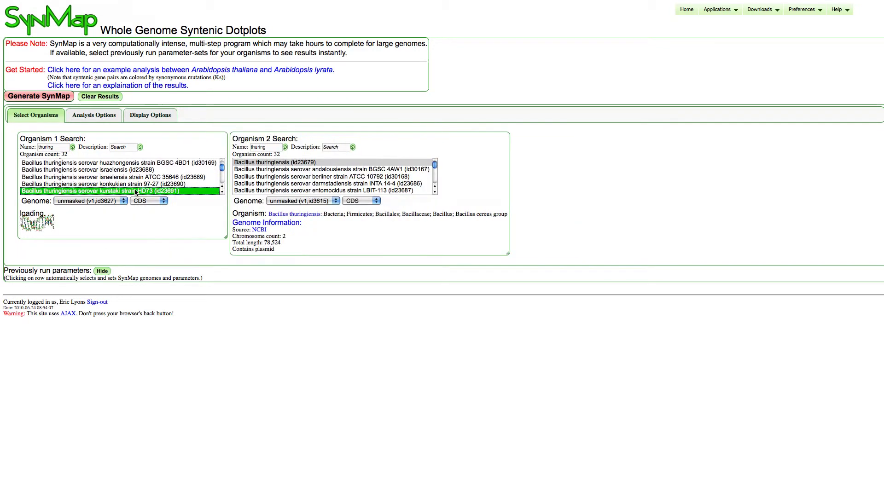
{"action": "left_click", "coordinate": [163, 183]}
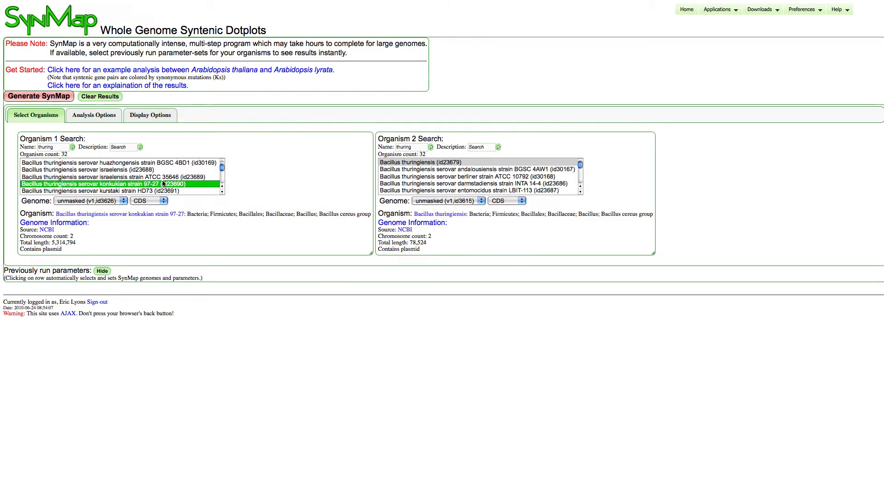
{"action": "scroll", "coordinate": [446, 179], "scroll_direction": "down", "scroll_amount": 5}
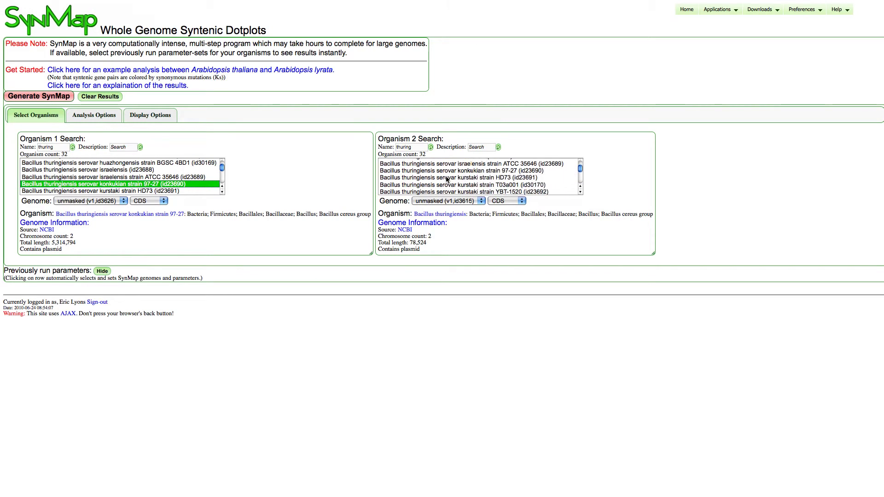
{"action": "scroll", "coordinate": [446, 179], "scroll_direction": "down", "scroll_amount": 2}
{"action": "left_click", "coordinate": [454, 180]}
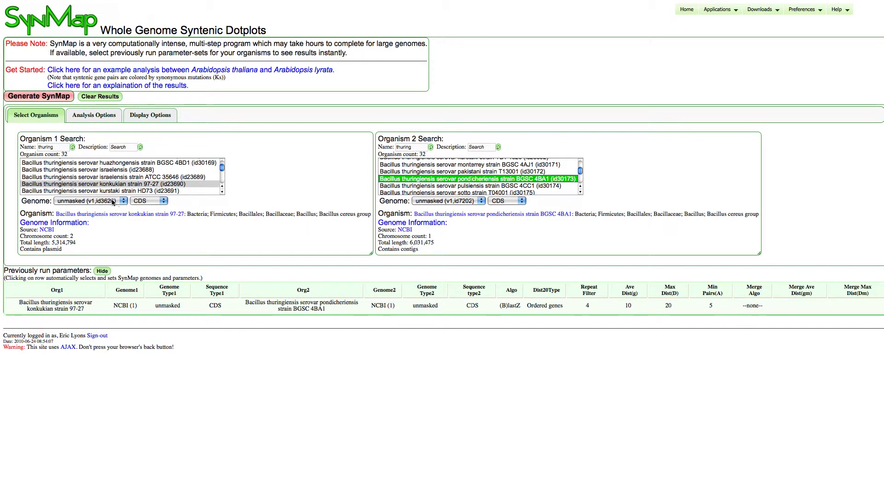
Generate the SynMap dot plot for konkukian 97-27 versus pondicheriensis BGSC 4BA1.
{"action": "left_click", "coordinate": [44, 97]}
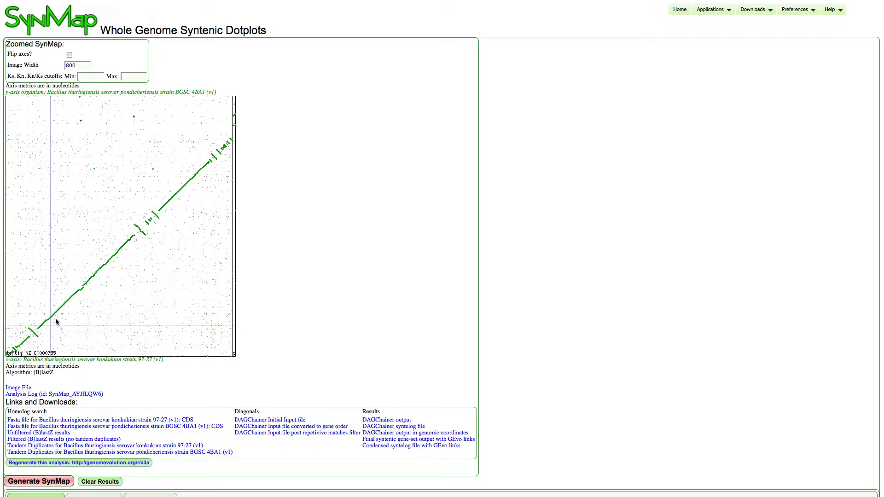
Enlarge the dot plot and inspect diagonal gene pairs near Chr 1 1,498,310 and 1,282,510.
{"action": "left_click", "coordinate": [96, 284]}
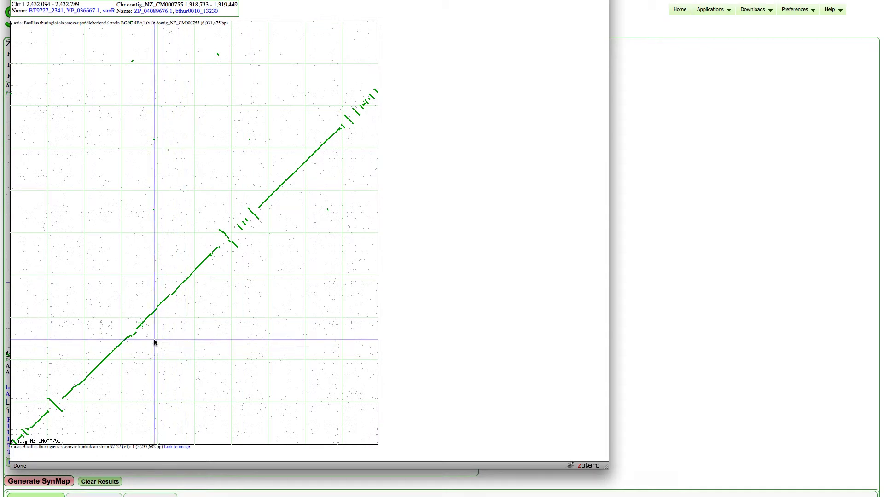
{"action": "left_click", "coordinate": [101, 364]}
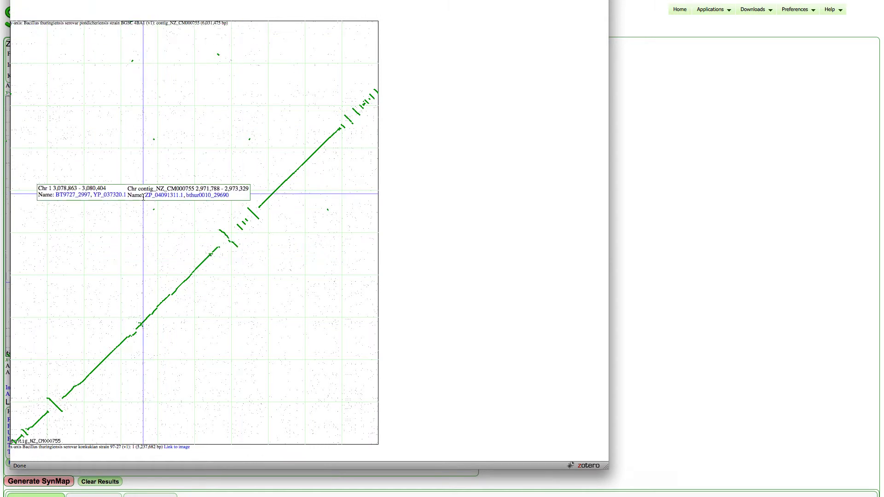
{"action": "left_click", "coordinate": [115, 350]}
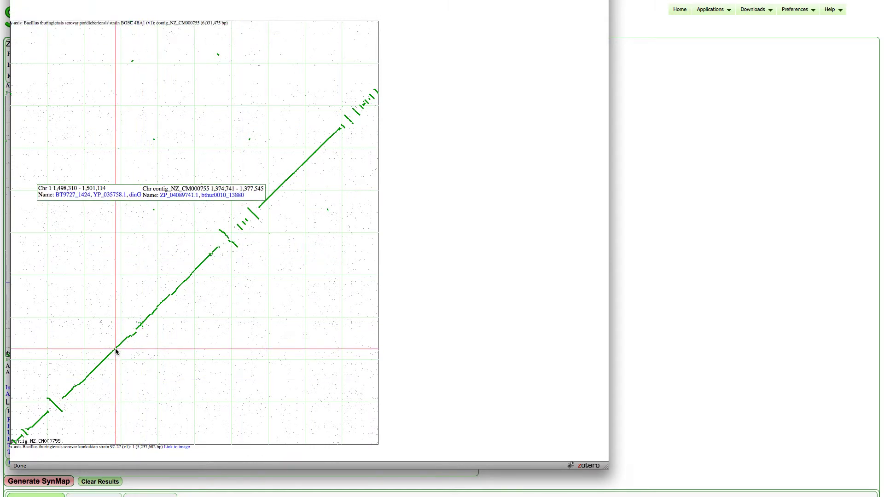
{"action": "left_click", "coordinate": [102, 362]}
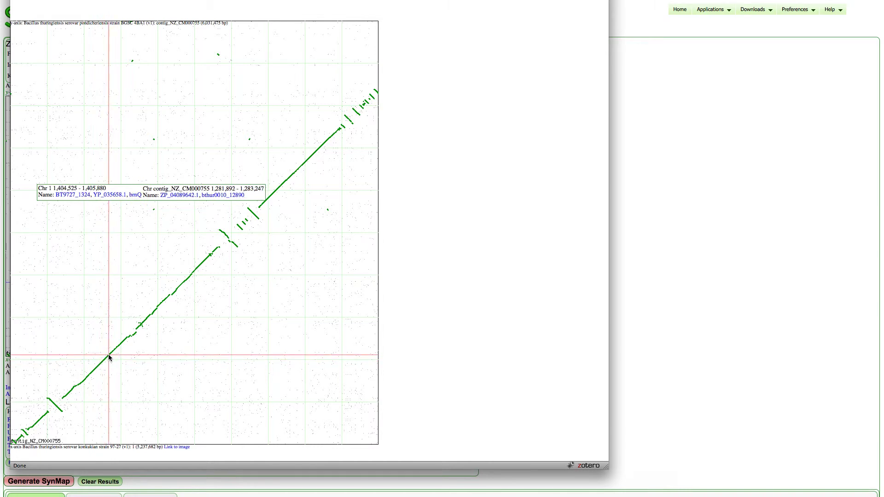
{"action": "left_click", "coordinate": [102, 322]}
{"action": "left_click", "coordinate": [101, 320]}
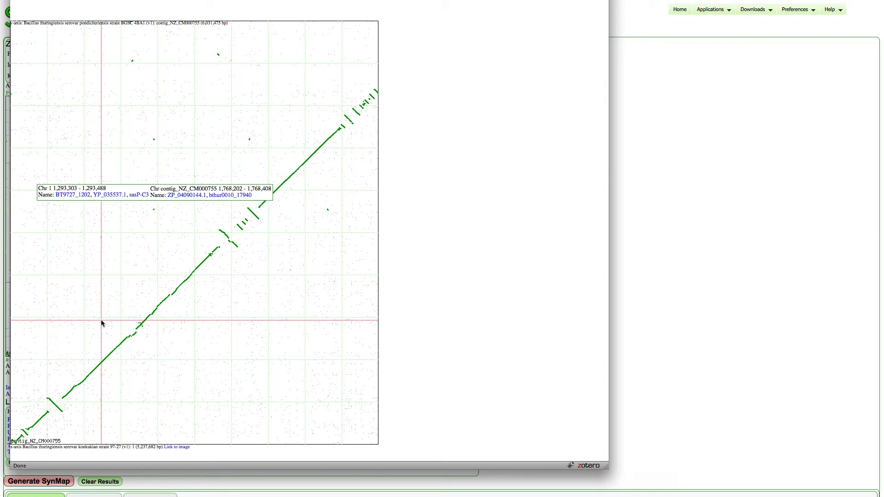
Pin the inversion breakpoint gene pair at Chr 1 633,297 and open it in GEvo.
{"action": "left_click", "coordinate": [56, 405]}
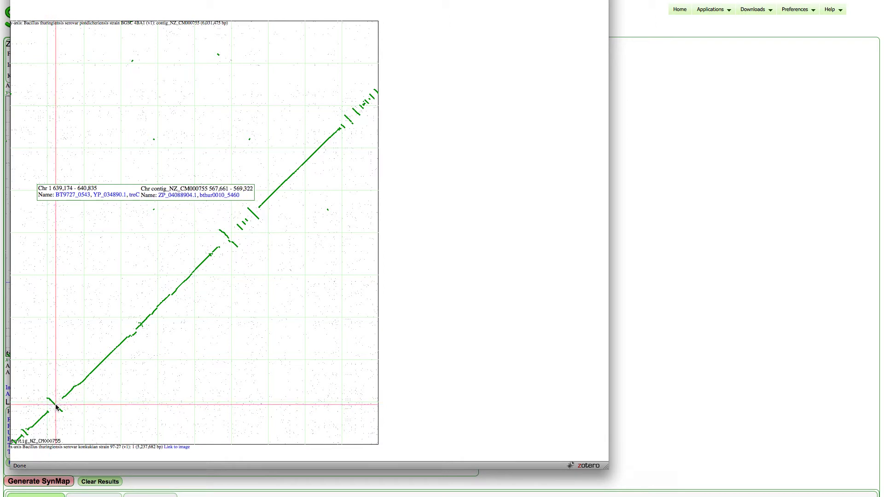
{"action": "left_click", "coordinate": [54, 406]}
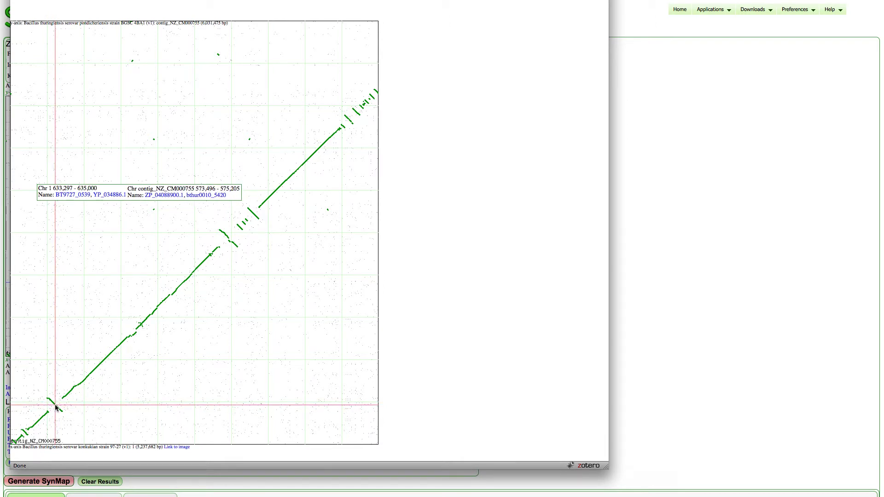
{"action": "left_click", "coordinate": [56, 405]}
{"action": "left_click", "coordinate": [57, 405]}
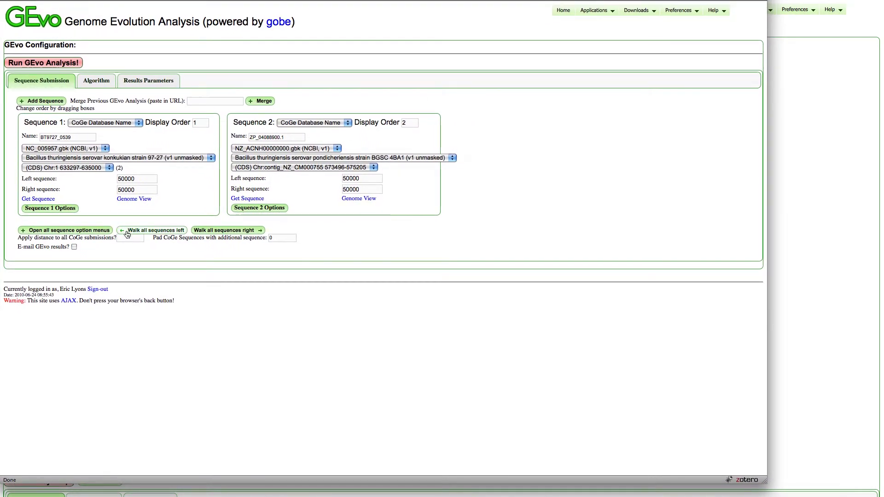
Apply 150000 bp flanking distance to both sequences and run the GEvo analysis.
{"action": "type", "text": "50000"}
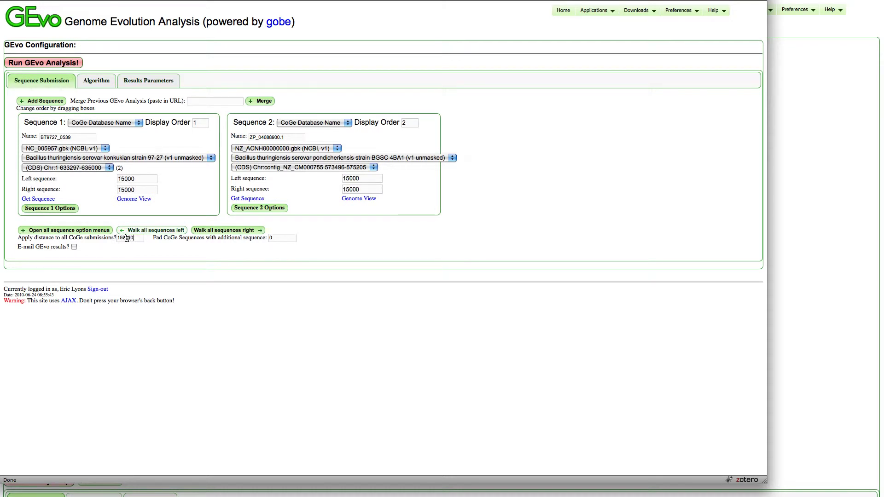
{"action": "left_click", "coordinate": [29, 61]}
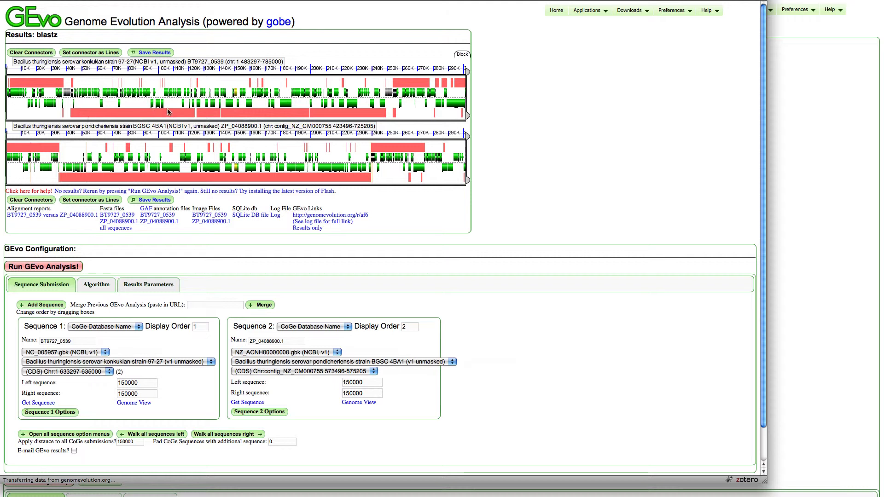
Show alignment details for HSPs 45, 30, 64, 78, 98, 100 and finally 107.
{"action": "left_click", "coordinate": [25, 85]}
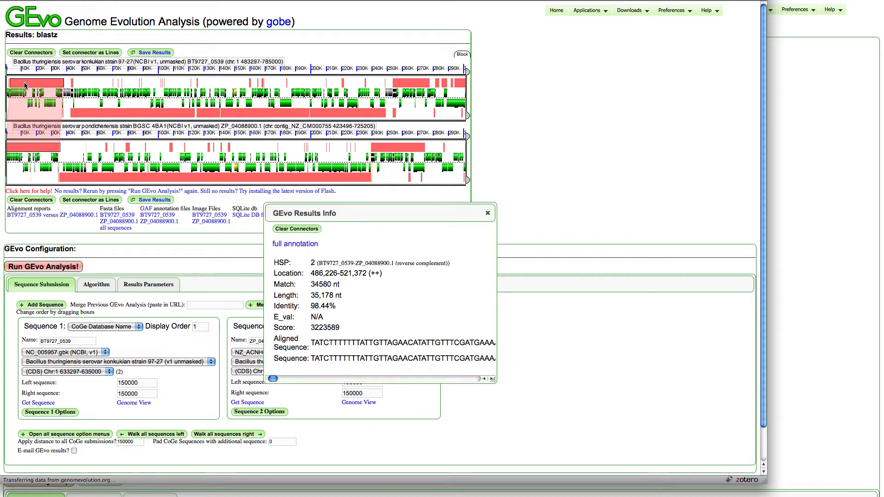
{"action": "left_click", "coordinate": [410, 82]}
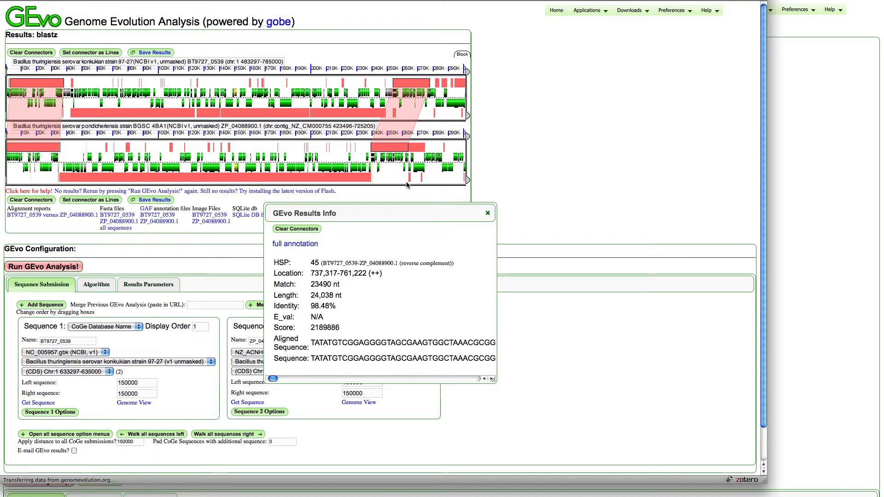
{"action": "left_click", "coordinate": [421, 149]}
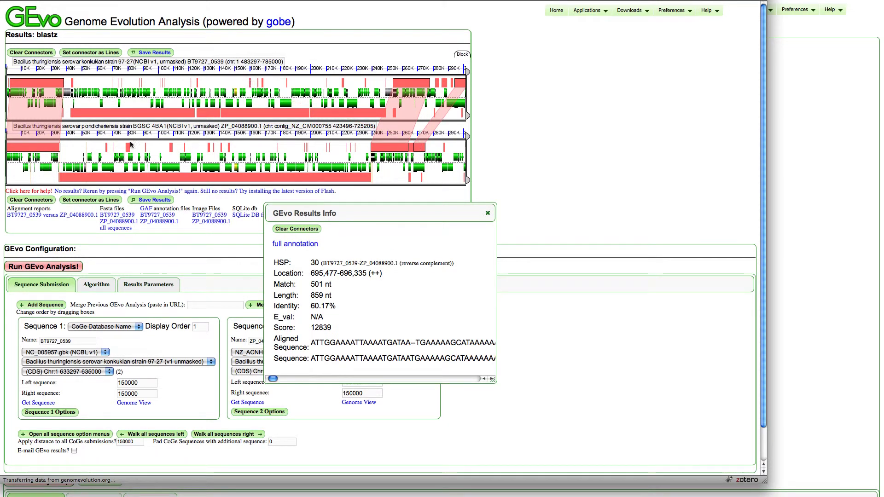
{"action": "left_click", "coordinate": [79, 116]}
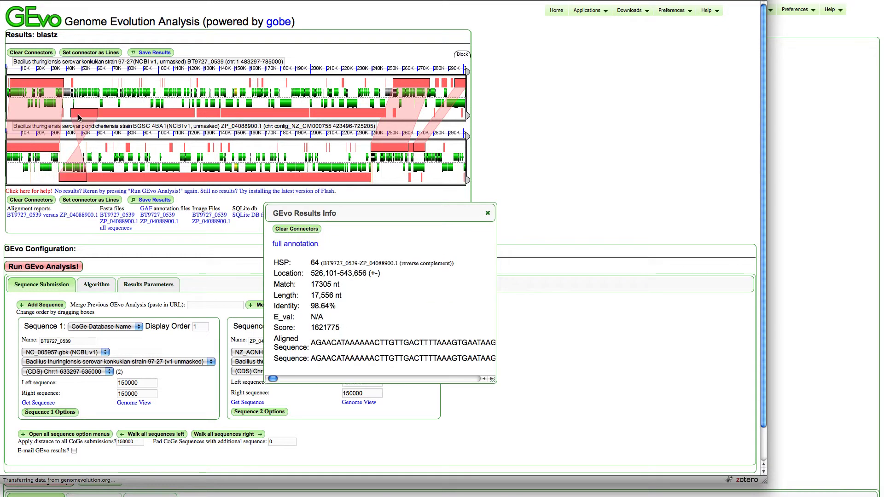
{"action": "left_click", "coordinate": [107, 117]}
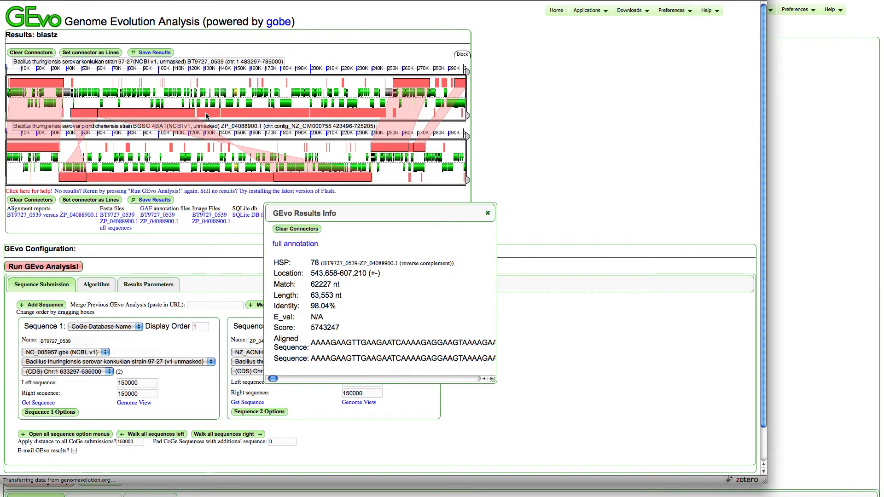
{"action": "left_click", "coordinate": [207, 116]}
{"action": "left_click", "coordinate": [234, 115]}
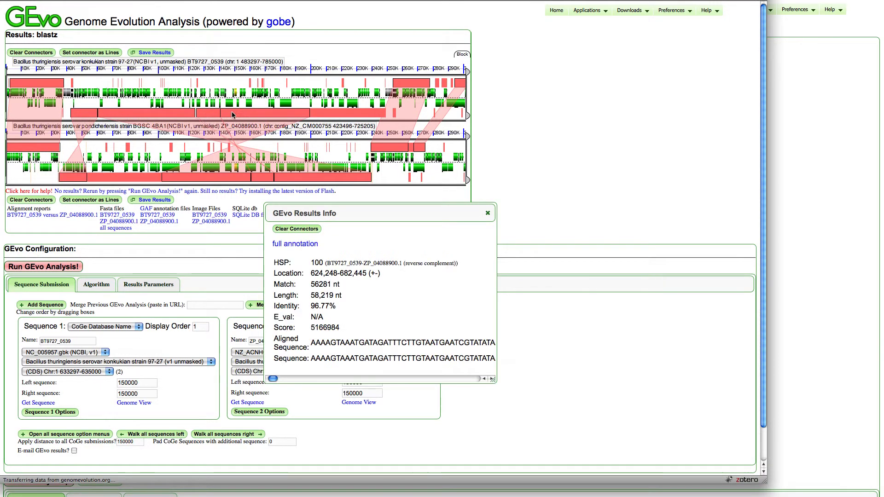
{"action": "left_click", "coordinate": [317, 116]}
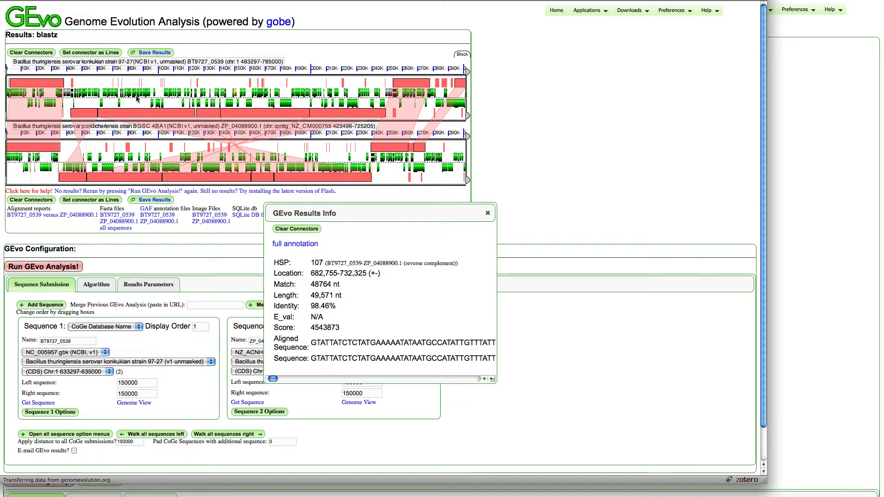
Show the annotations of the rRNA-23SrRNA_11, rRNA-16SrRNA_11 and tRNA-Trp-2 genes.
{"action": "left_click", "coordinate": [70, 95]}
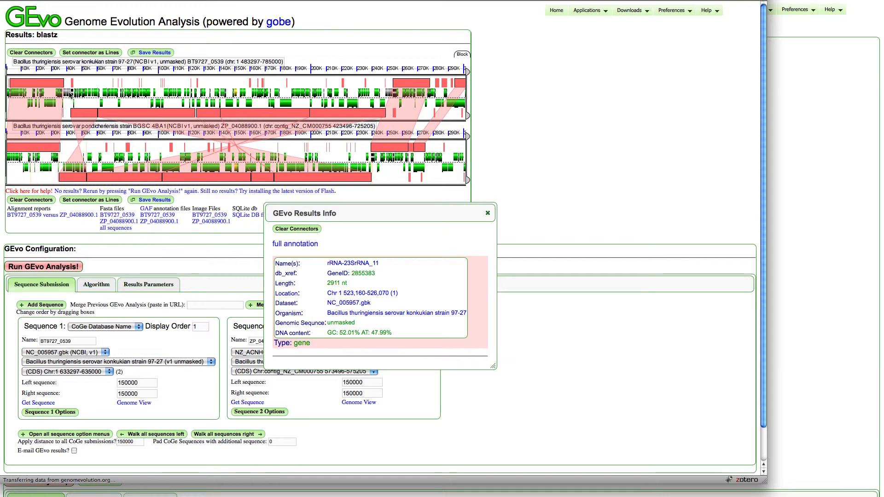
{"action": "left_click", "coordinate": [66, 95]}
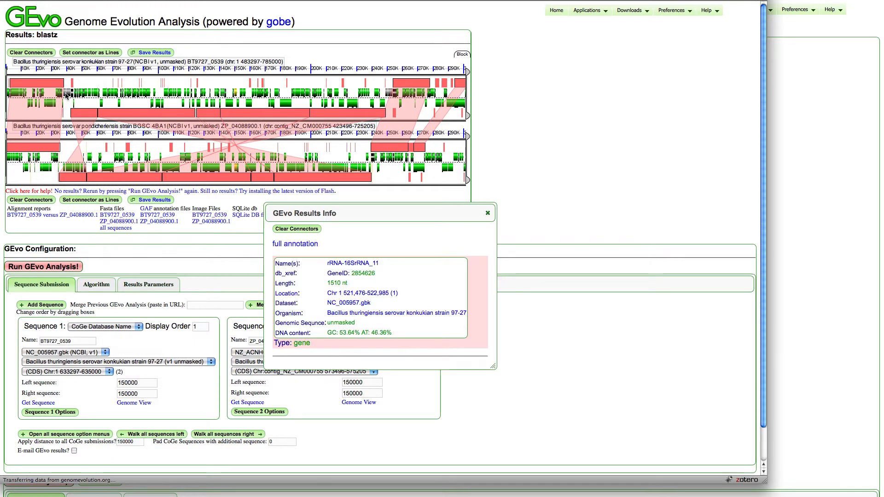
{"action": "left_click", "coordinate": [72, 95]}
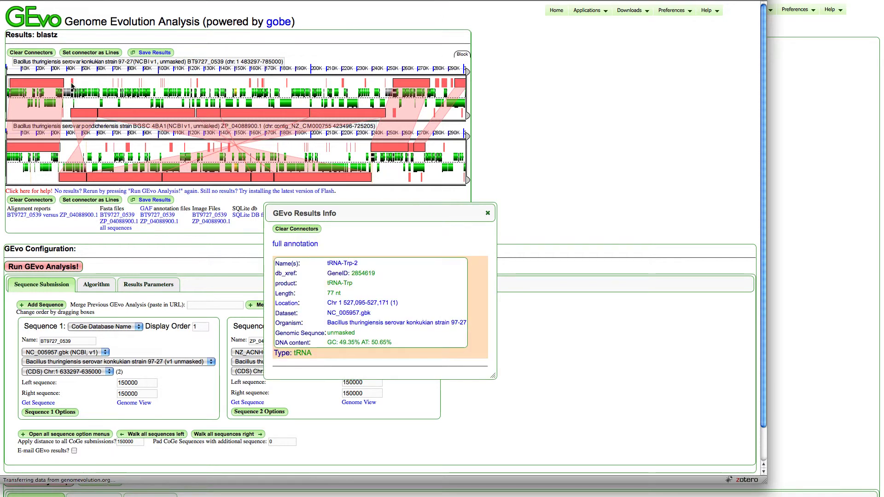
View the alignment details of HSPs 15, 118 and 45.
{"action": "left_click", "coordinate": [72, 84]}
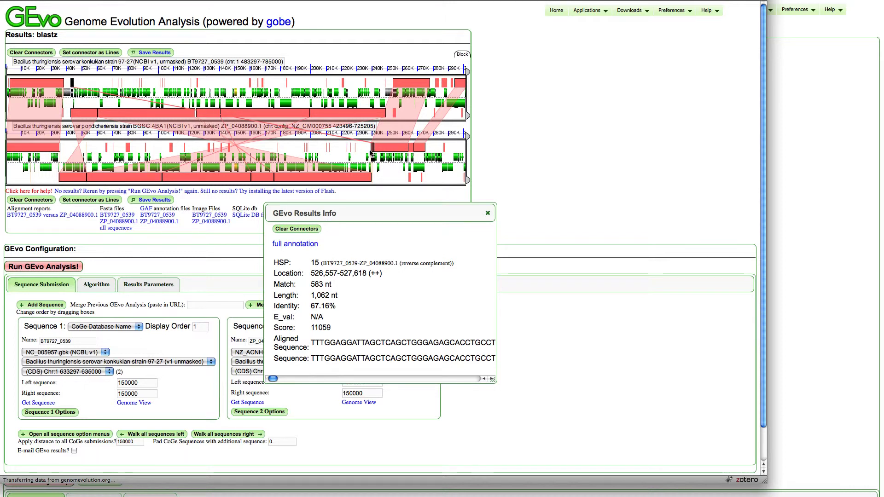
{"action": "left_click", "coordinate": [394, 113]}
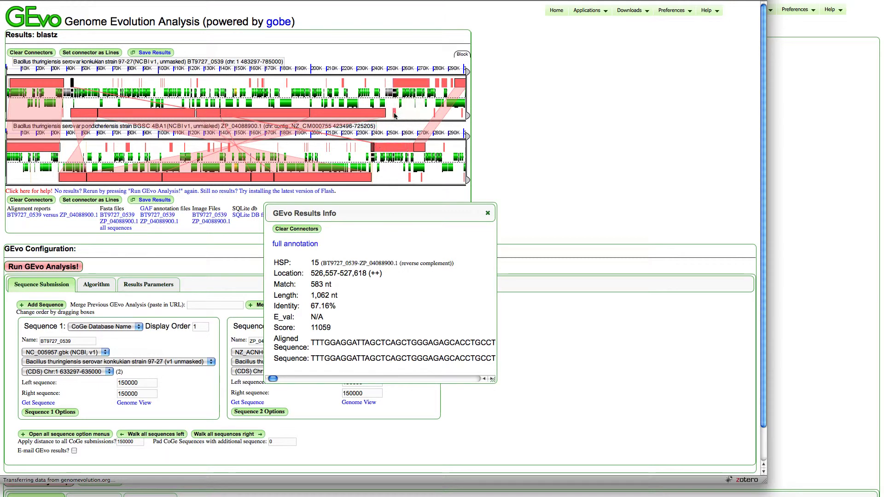
{"action": "left_click", "coordinate": [401, 86]}
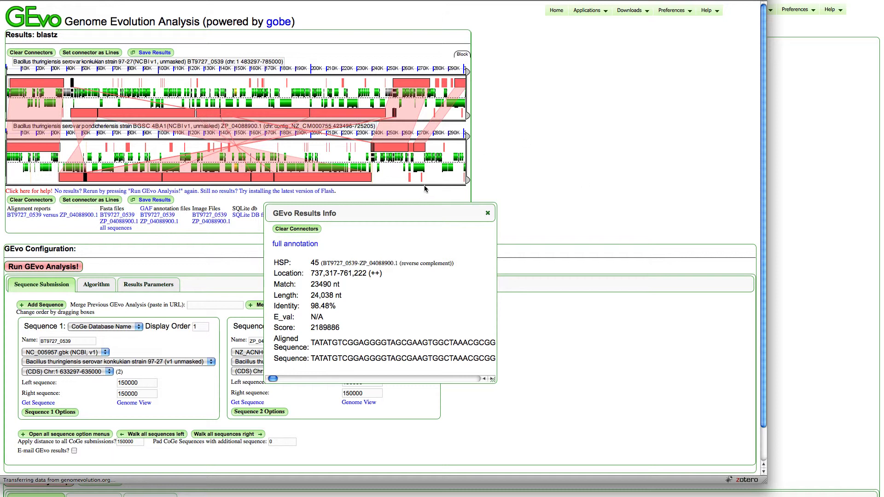
Trim the regions to chr 1 728,032-749,029 and contig 656,768-672,944, then rerun blastz.
{"action": "left_click_drag", "start_coordinate": [469, 184], "coordinate": [389, 183]}
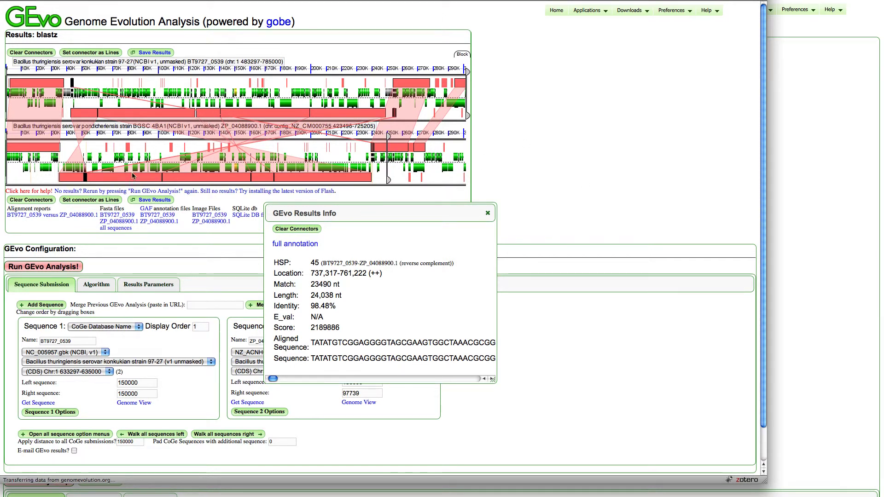
{"action": "left_click_drag", "start_coordinate": [6, 183], "coordinate": [362, 181]}
{"action": "left_click_drag", "start_coordinate": [467, 116], "coordinate": [413, 117]}
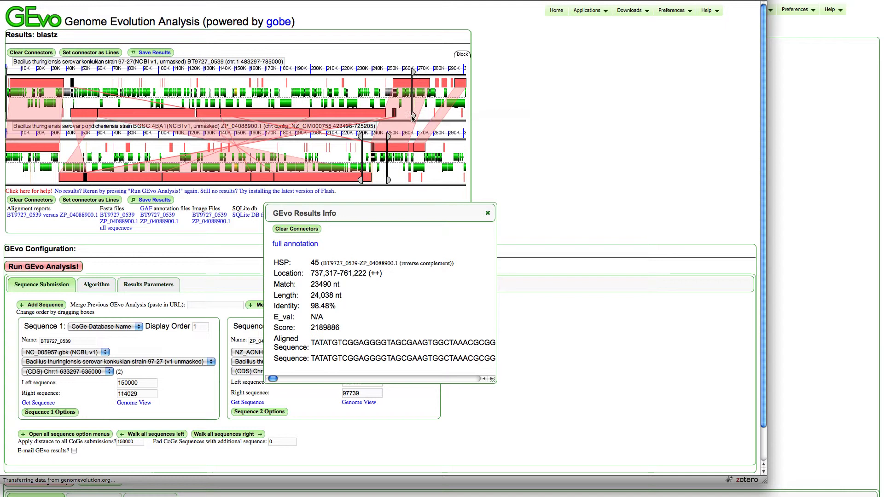
{"action": "left_click_drag", "start_coordinate": [7, 118], "coordinate": [380, 118]}
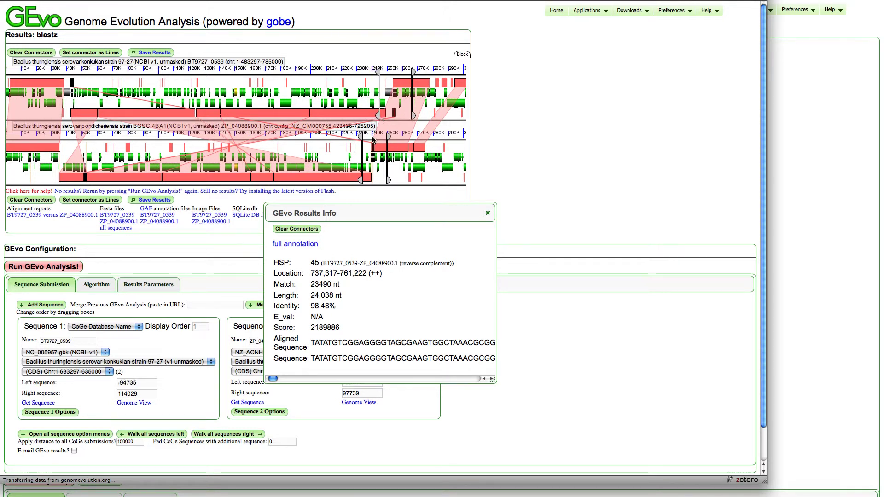
{"action": "left_click", "coordinate": [60, 270]}
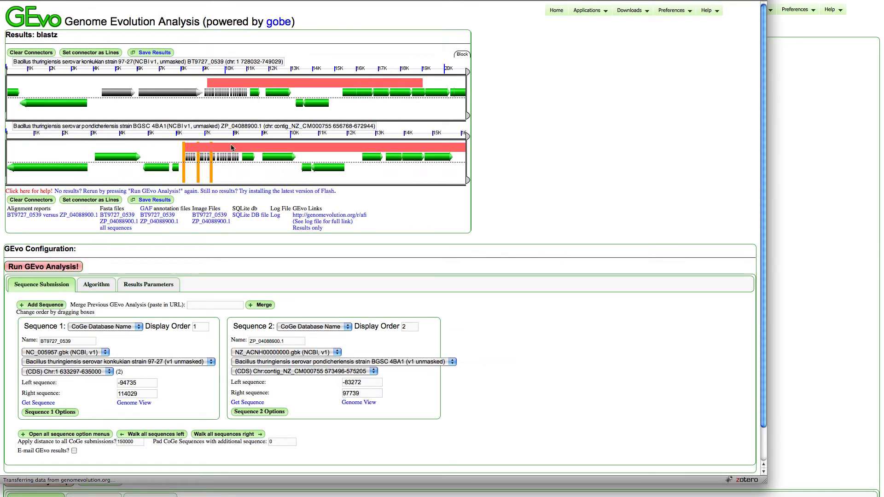
Check the lower-track HSP, show the rRNA-16SrRNA_12 annotation, and move the info box off the links.
{"action": "left_click", "coordinate": [188, 147]}
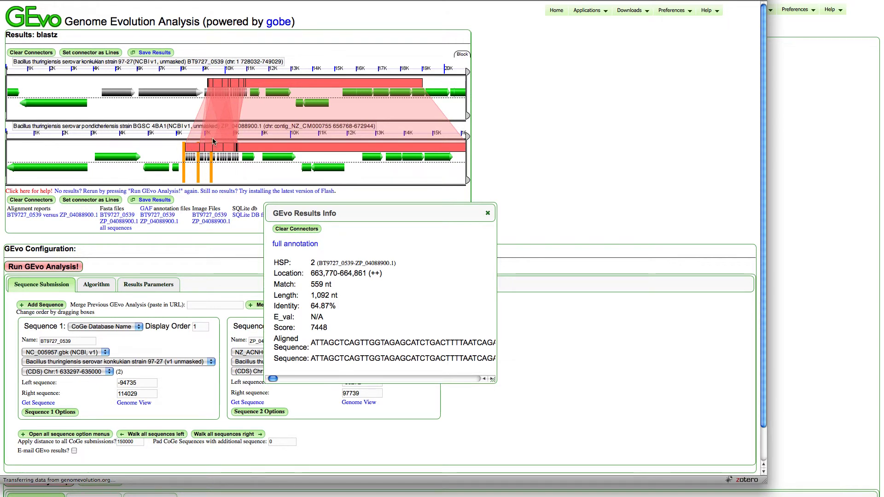
{"action": "left_click", "coordinate": [121, 96]}
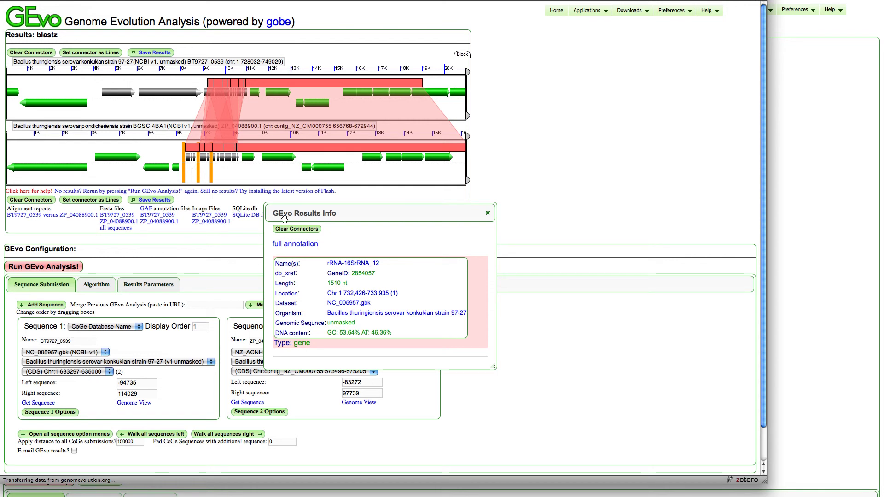
{"action": "left_click_drag", "start_coordinate": [313, 215], "coordinate": [270, 259]}
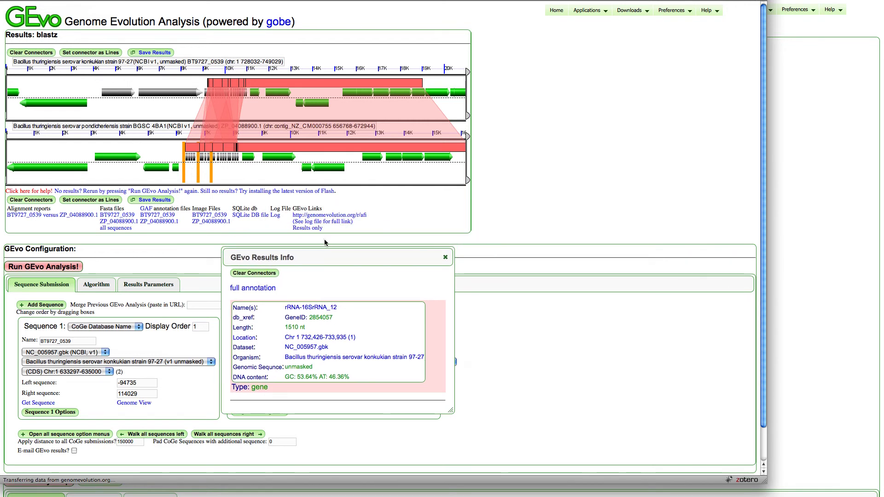